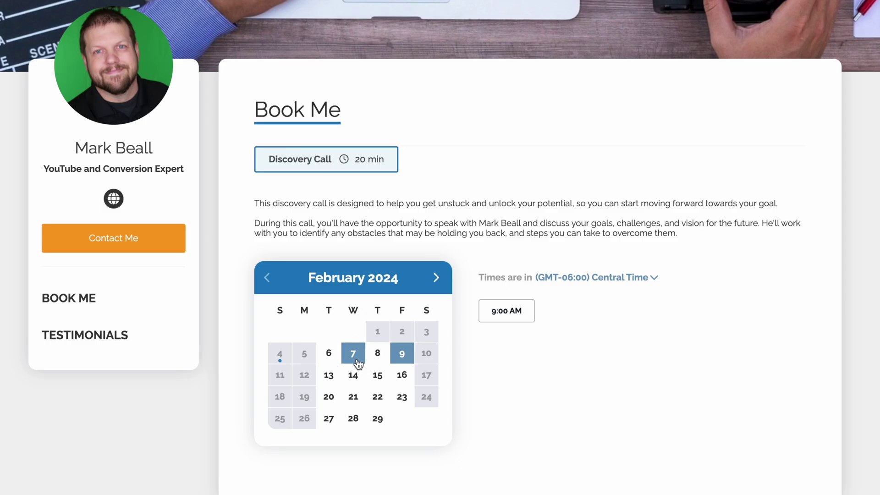
Preview the available time slots for February 8 and February 9 on the booking page.
{"action": "left_click", "coordinate": [380, 360]}
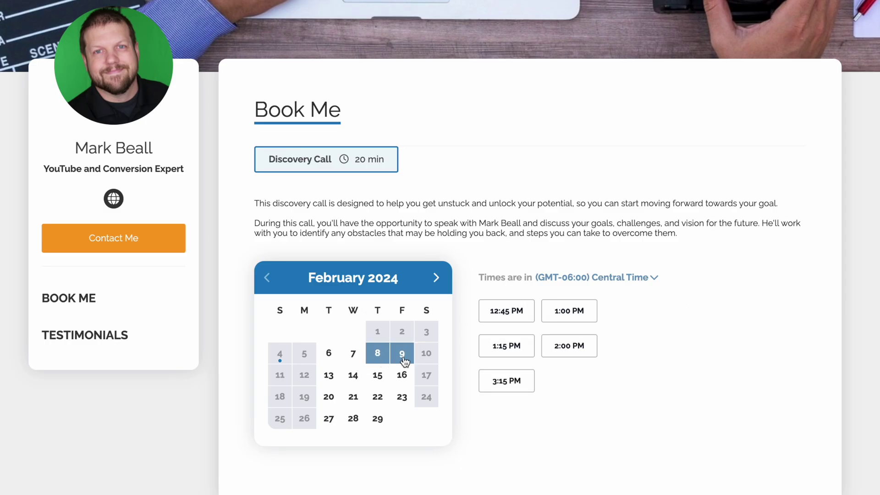
{"action": "left_click", "coordinate": [403, 357]}
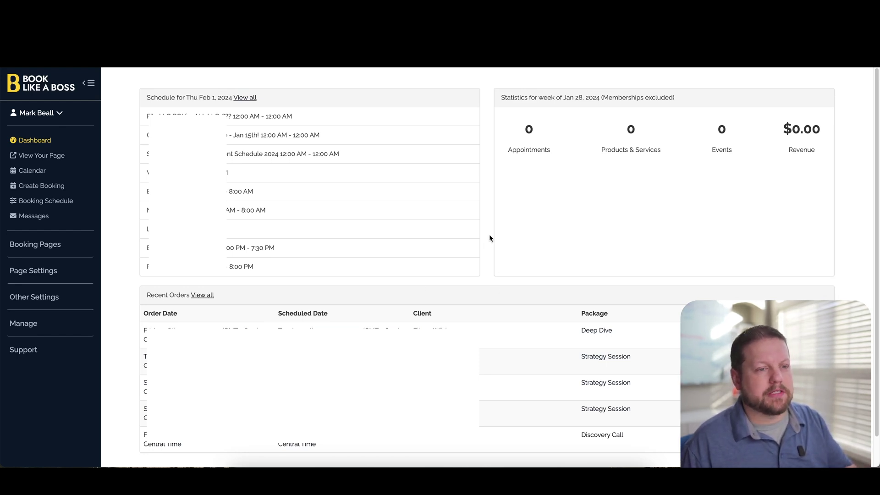
{"action": "mouse_move", "coordinate": [783, 133]}
{"action": "left_mouse_down"}
{"action": "mouse_move", "coordinate": [814, 138]}
{"action": "mouse_move", "coordinate": [812, 156]}
{"action": "left_mouse_up"}
{"action": "left_click", "coordinate": [810, 157]}
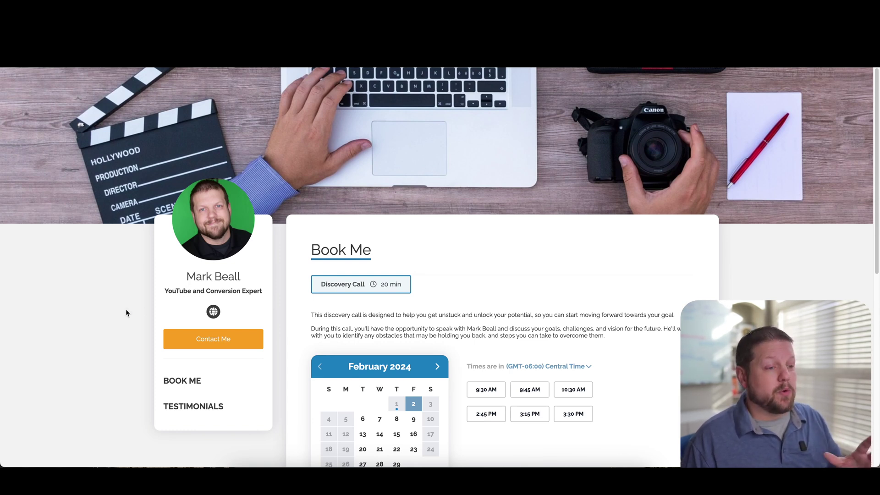
Show the Contact me form with name, email and message fields, then close it.
{"action": "left_click", "coordinate": [236, 346]}
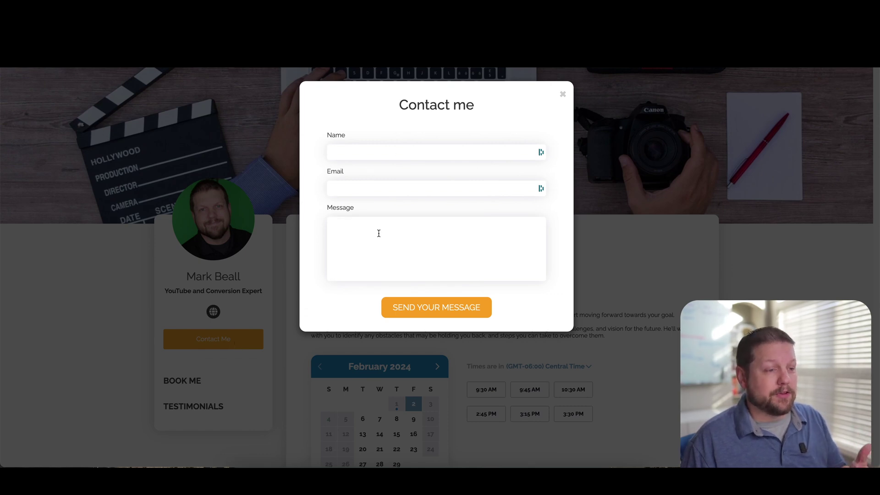
{"action": "left_click", "coordinate": [562, 95]}
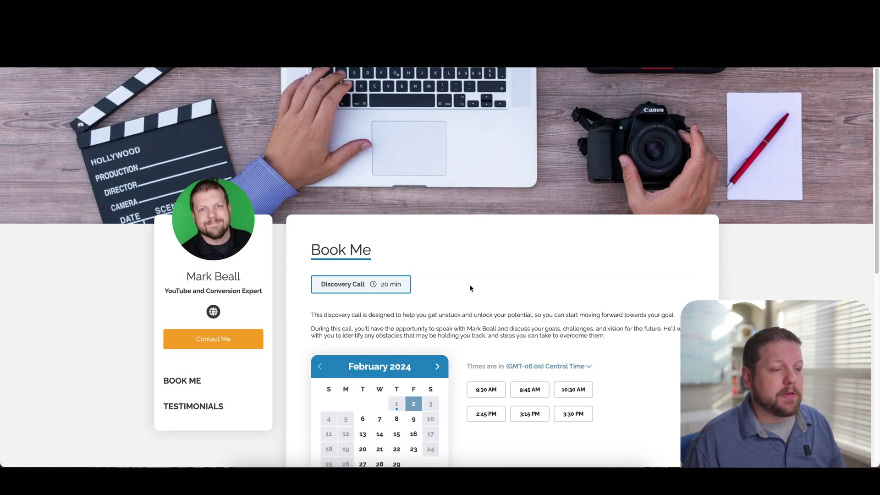
{"action": "scroll", "coordinate": [470, 285], "scroll_direction": "down", "scroll_amount": 2}
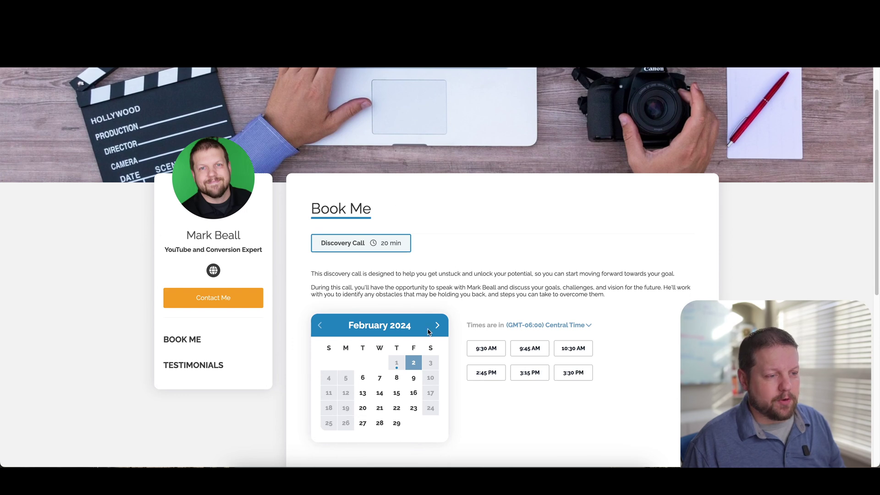
Pick February 15 and the 11:00 AM slot to start a Discovery Call booking.
{"action": "scroll", "coordinate": [395, 280], "scroll_direction": "down", "scroll_amount": 1}
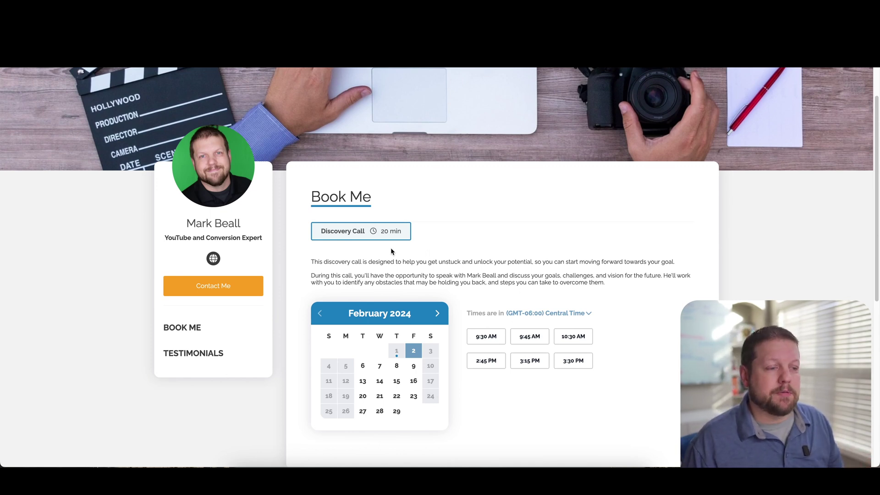
{"action": "scroll", "coordinate": [390, 251], "scroll_direction": "down", "scroll_amount": 1}
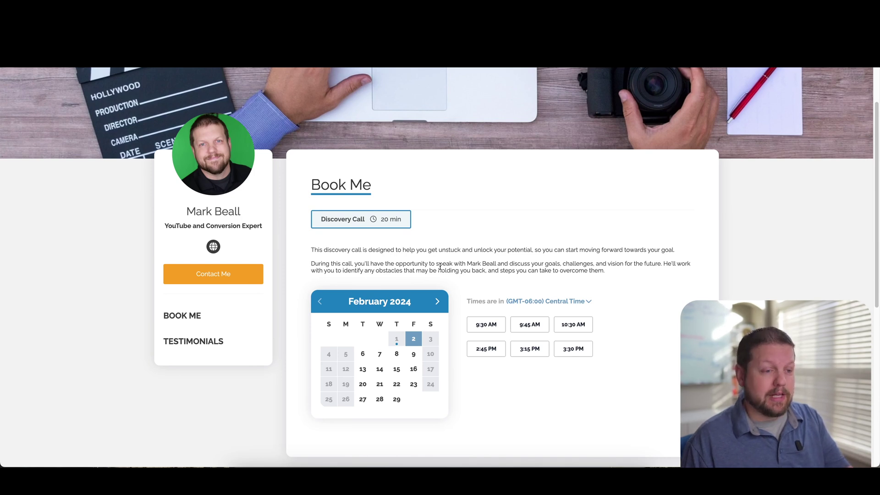
{"action": "scroll", "coordinate": [440, 266], "scroll_direction": "down", "scroll_amount": 1}
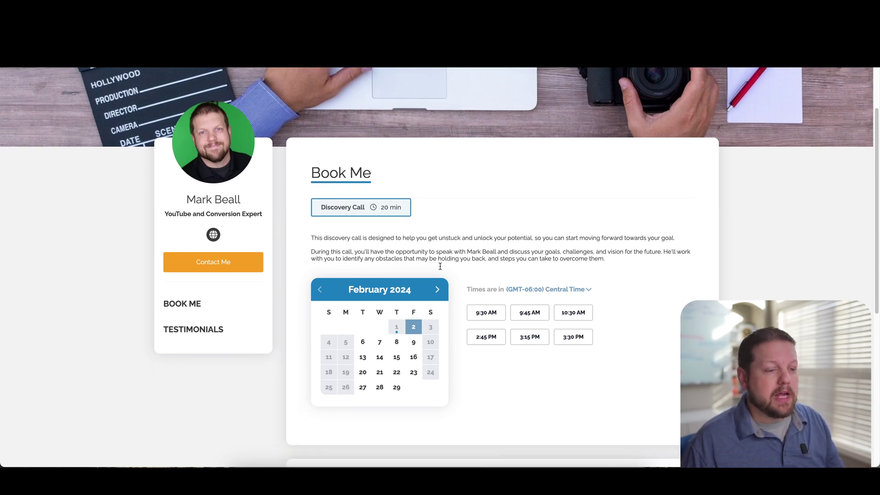
{"action": "left_click", "coordinate": [398, 357]}
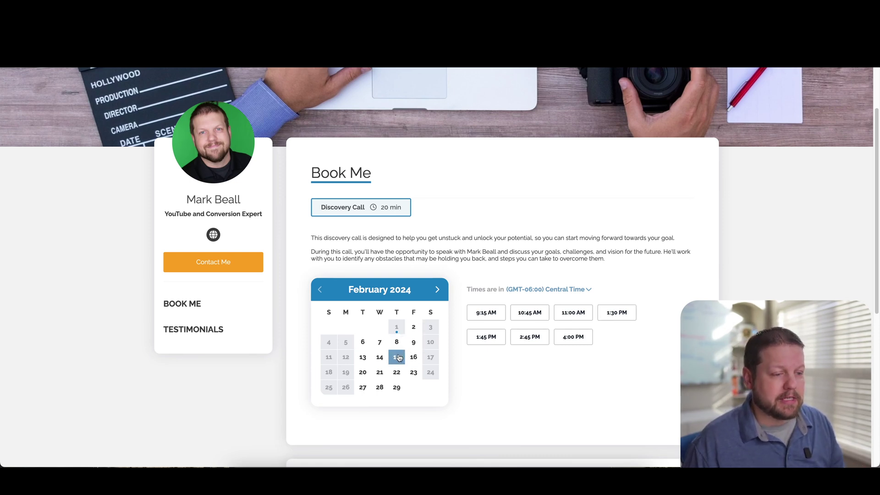
{"action": "left_click", "coordinate": [584, 319]}
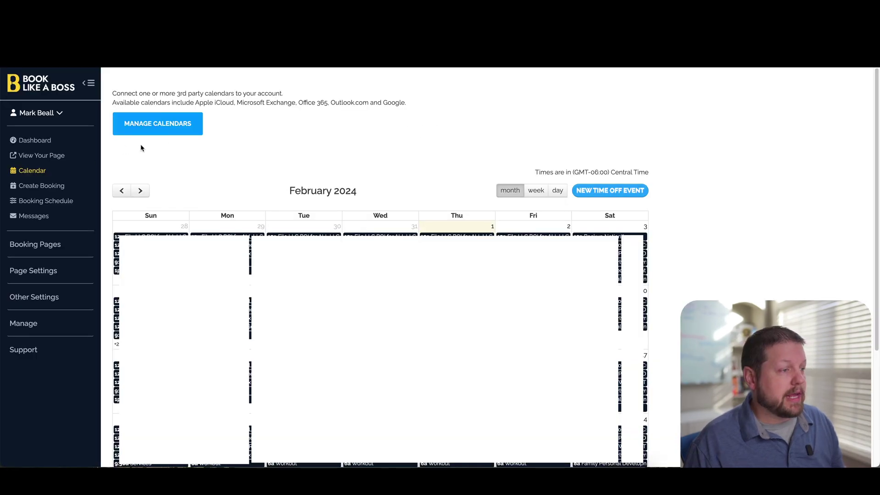
Go from the connected calendar accounts to adding a calendar, then manage the first Google calendar.
{"action": "left_click", "coordinate": [150, 128]}
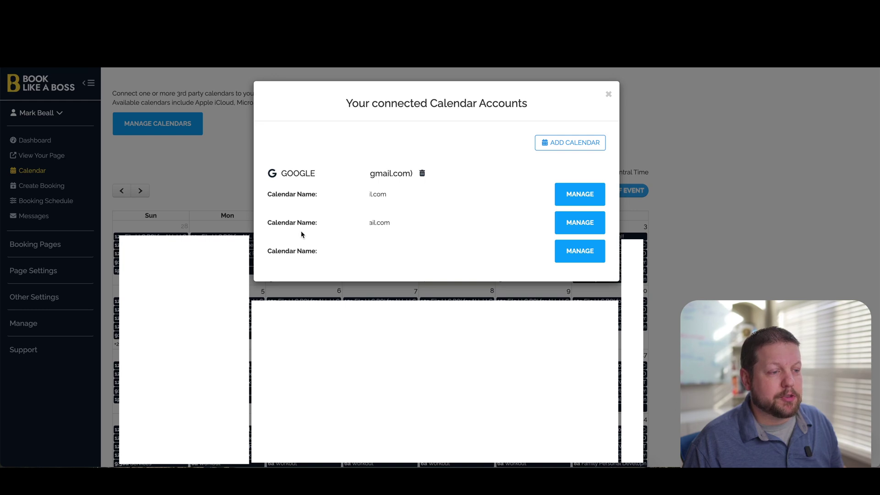
{"action": "left_click", "coordinate": [552, 144]}
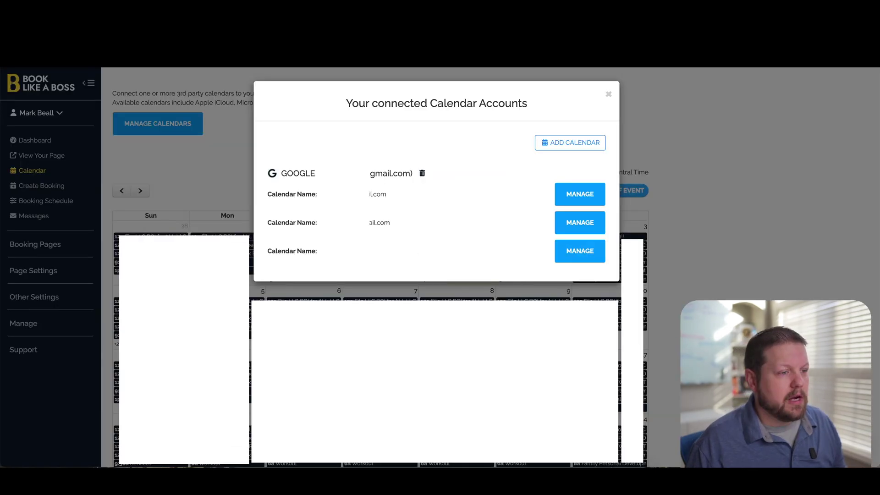
{"action": "left_click", "coordinate": [579, 194]}
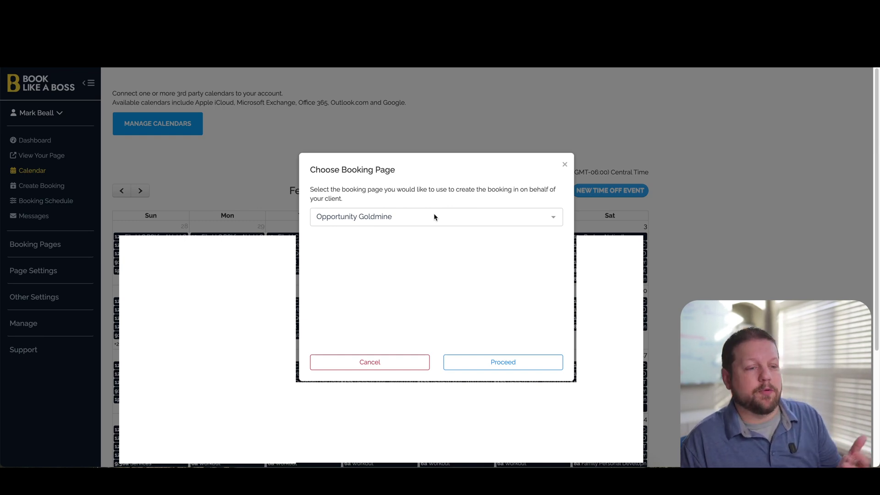
Choose Discovery Call as the booking page for booking on an attendee's behalf.
{"action": "left_click", "coordinate": [431, 216]}
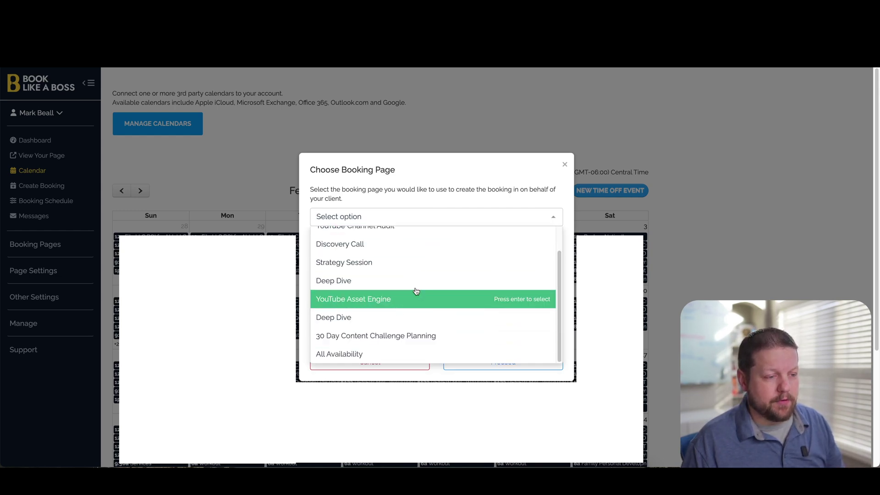
{"action": "left_click", "coordinate": [391, 242]}
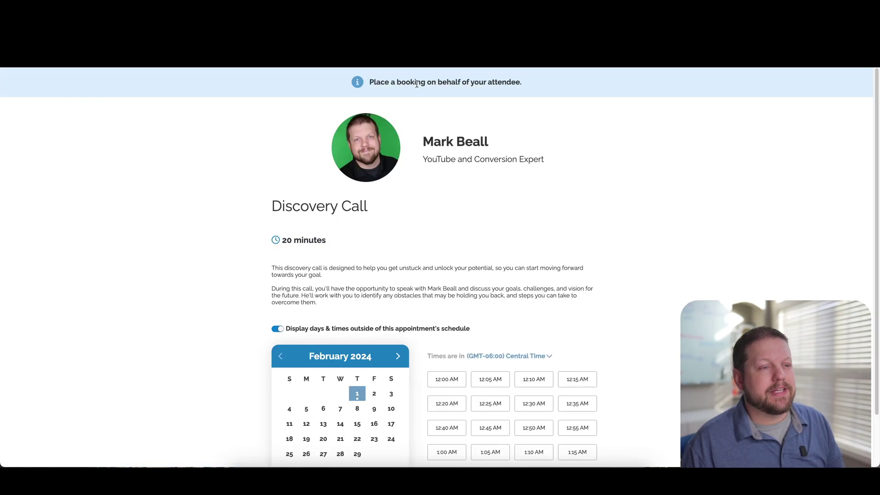
Pick February 8 and the 12:25 AM slot to preview the on-behalf booking form.
{"action": "left_click_drag", "start_coordinate": [371, 84], "coordinate": [521, 84]}
{"action": "left_click", "coordinate": [494, 234]}
{"action": "scroll", "coordinate": [385, 222], "scroll_direction": "down", "scroll_amount": 2}
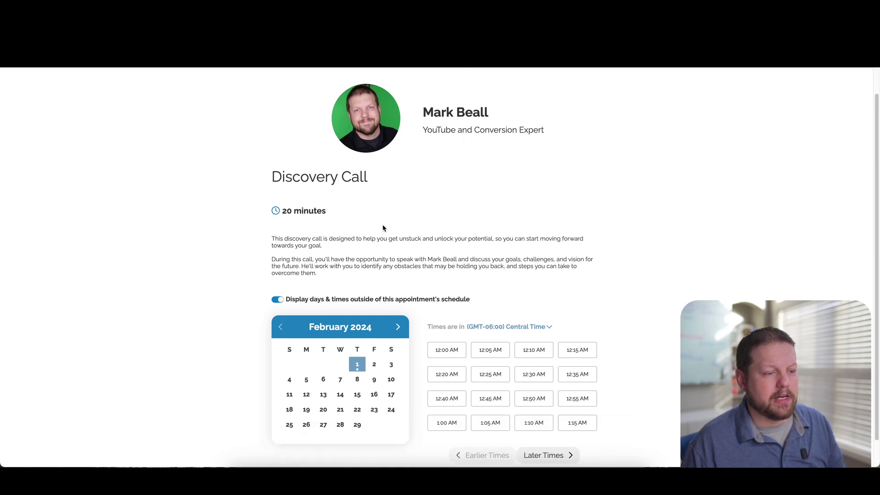
{"action": "left_click", "coordinate": [357, 351]}
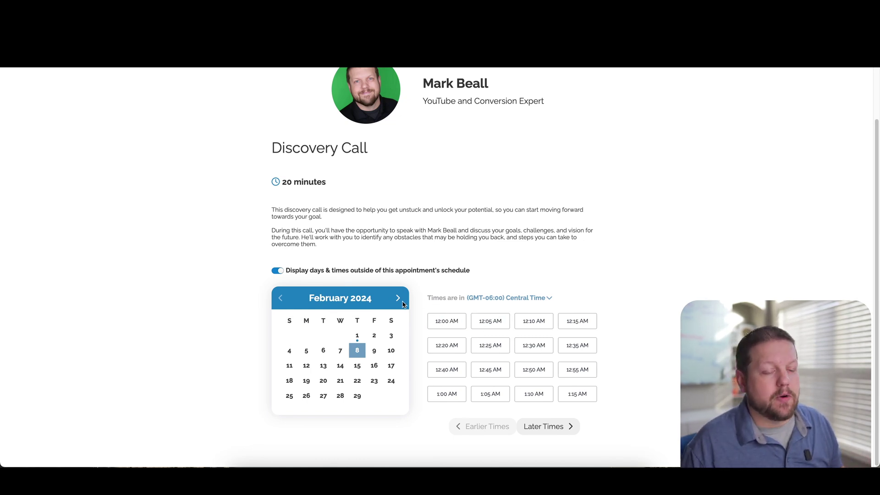
{"action": "left_click", "coordinate": [494, 351]}
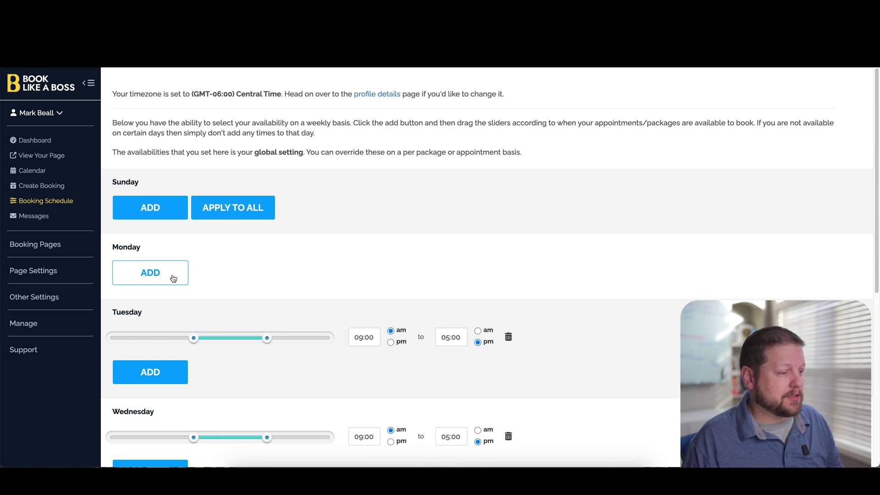
{"action": "scroll", "coordinate": [234, 280], "scroll_direction": "down", "scroll_amount": 1}
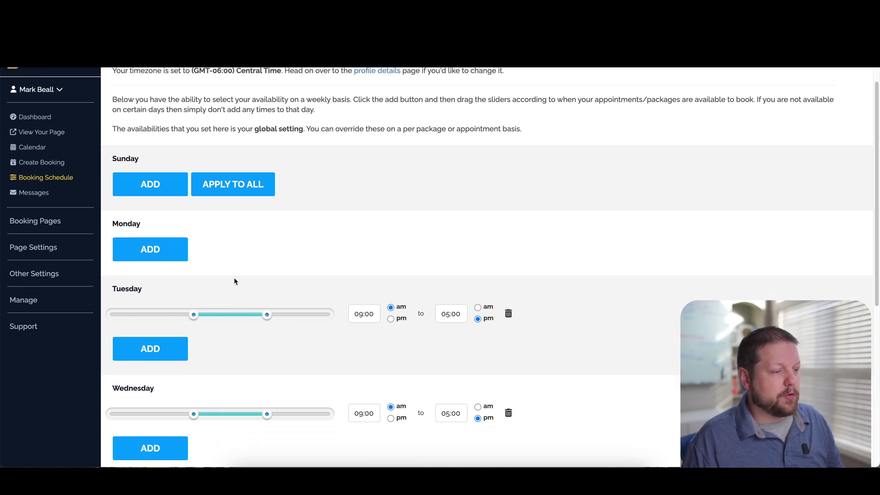
{"action": "scroll", "coordinate": [249, 305], "scroll_direction": "down", "scroll_amount": 1}
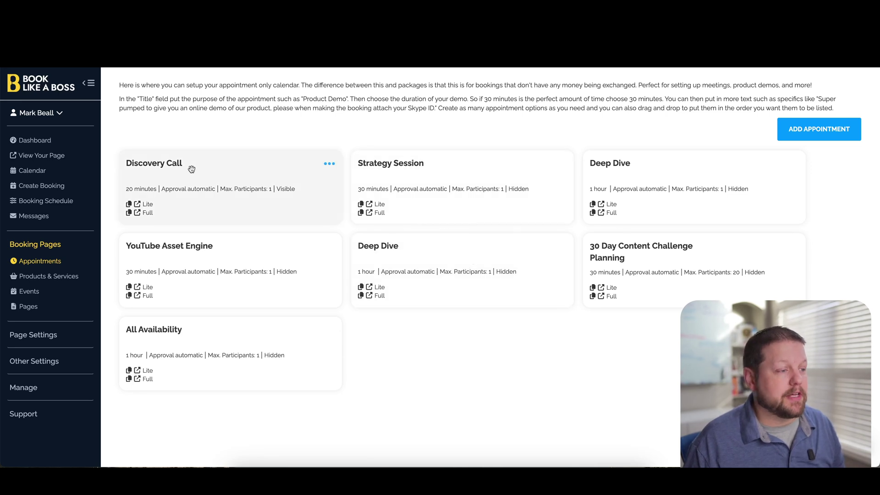
Open the Discovery Call appointment's editor from its options menu.
{"action": "left_click", "coordinate": [331, 166]}
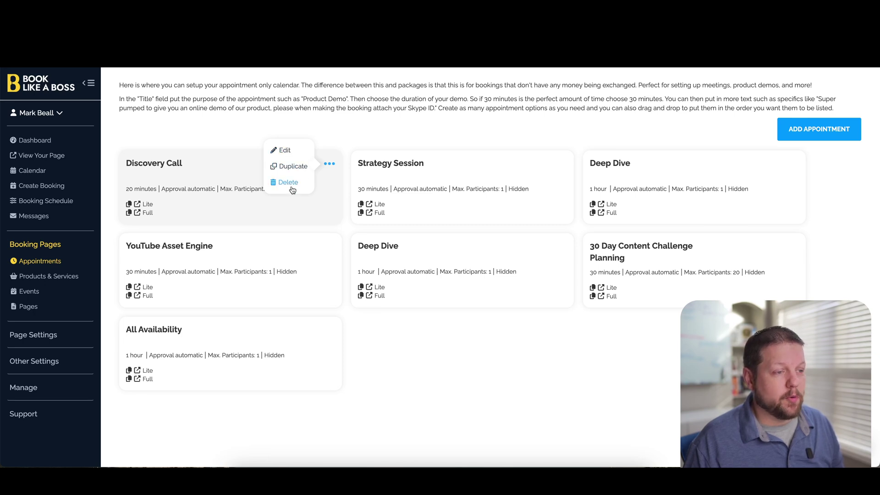
{"action": "left_click", "coordinate": [284, 151]}
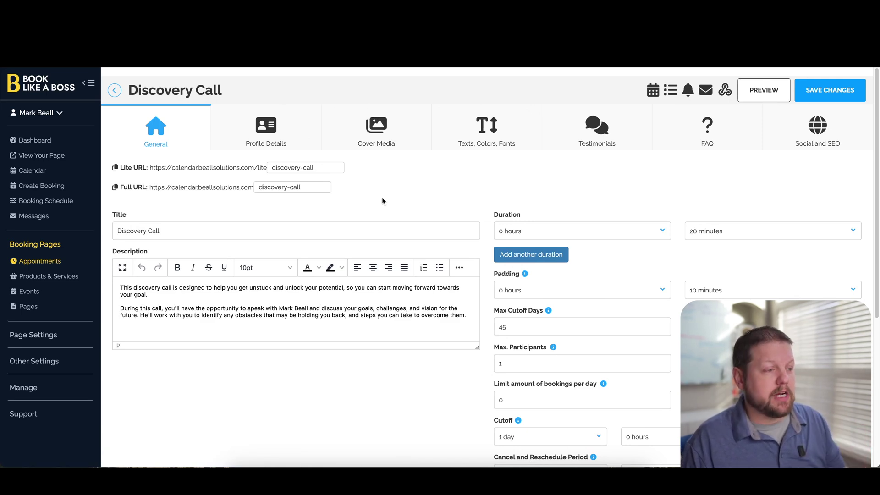
{"action": "left_click", "coordinate": [186, 298]}
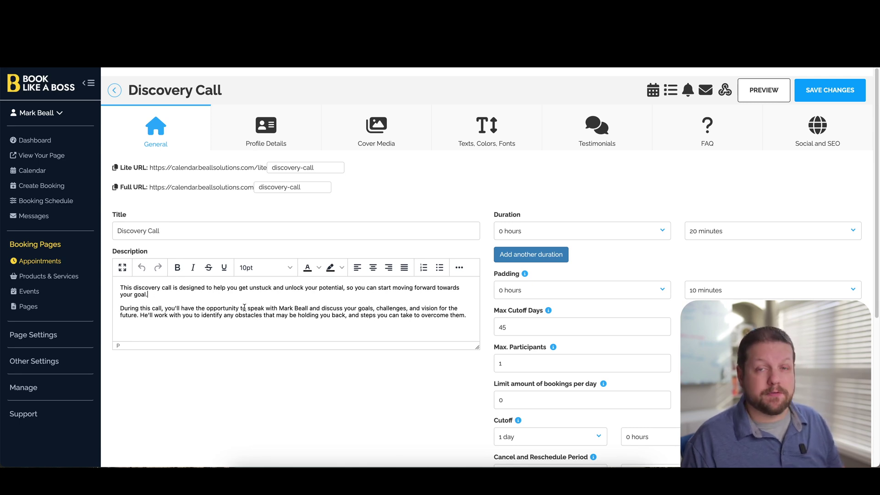
{"action": "left_click", "coordinate": [667, 230]}
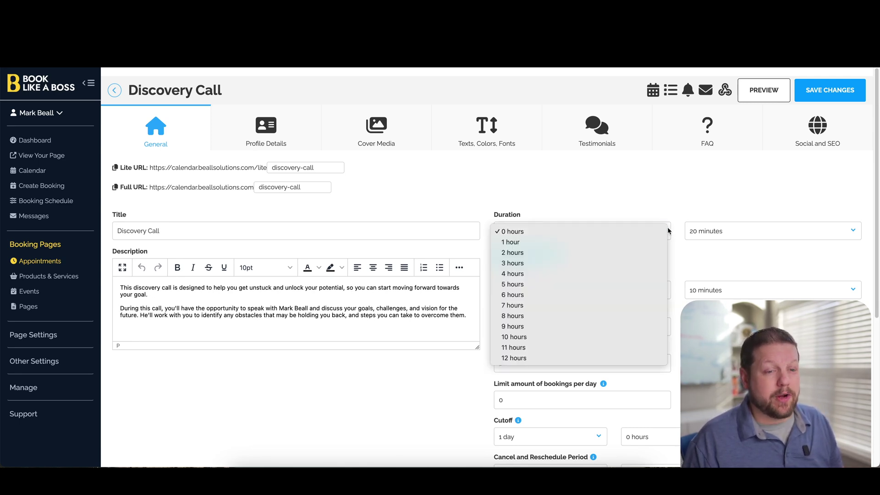
{"action": "left_click", "coordinate": [582, 191]}
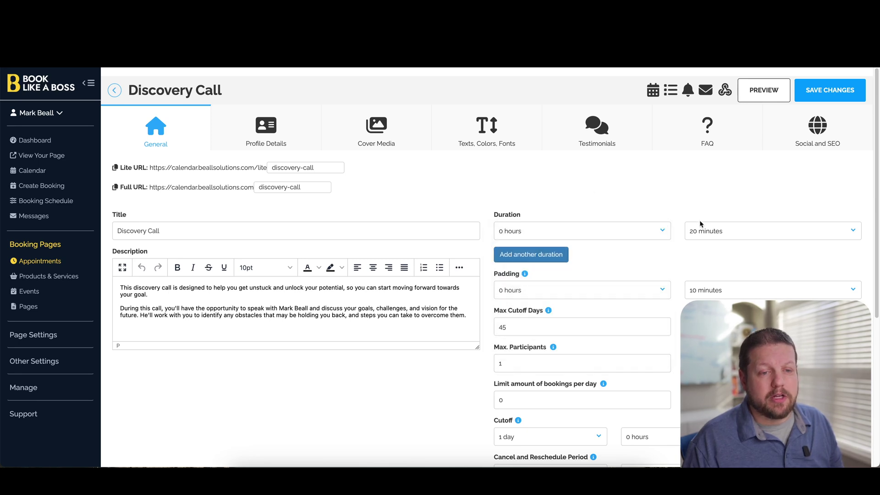
{"action": "scroll", "coordinate": [624, 269], "scroll_direction": "down", "scroll_amount": 1}
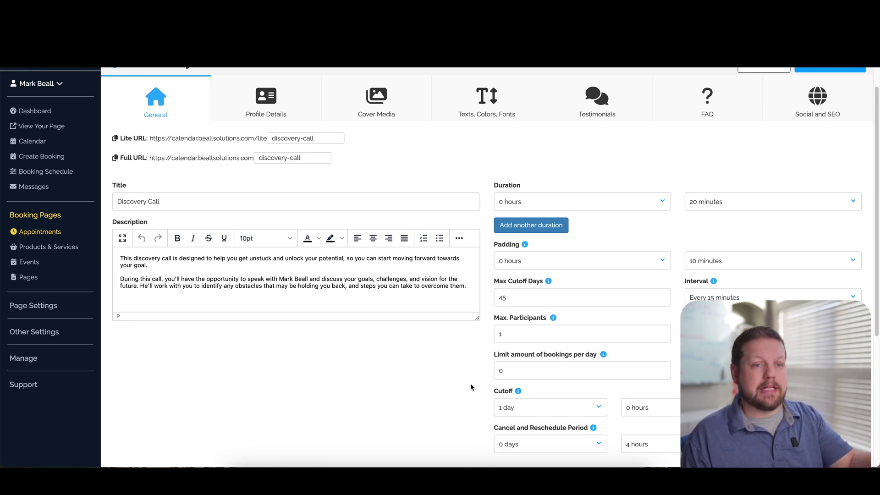
{"action": "scroll", "coordinate": [471, 384], "scroll_direction": "down", "scroll_amount": 1}
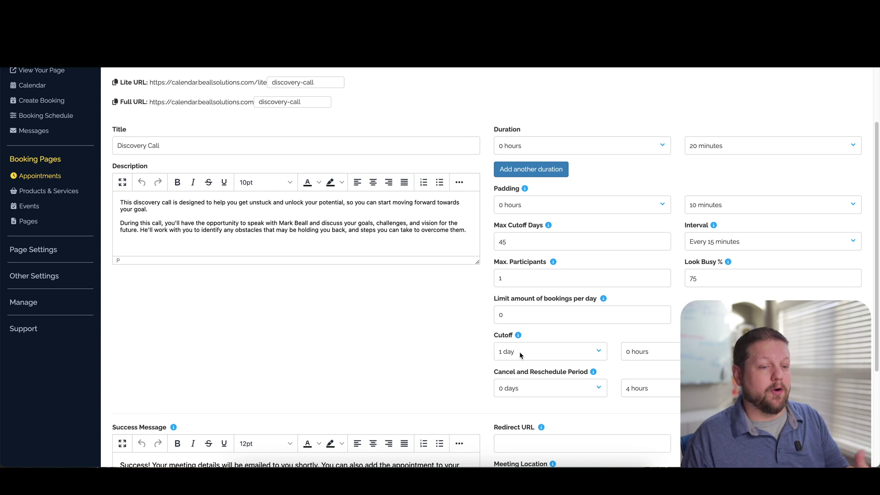
{"action": "left_click", "coordinate": [519, 352]}
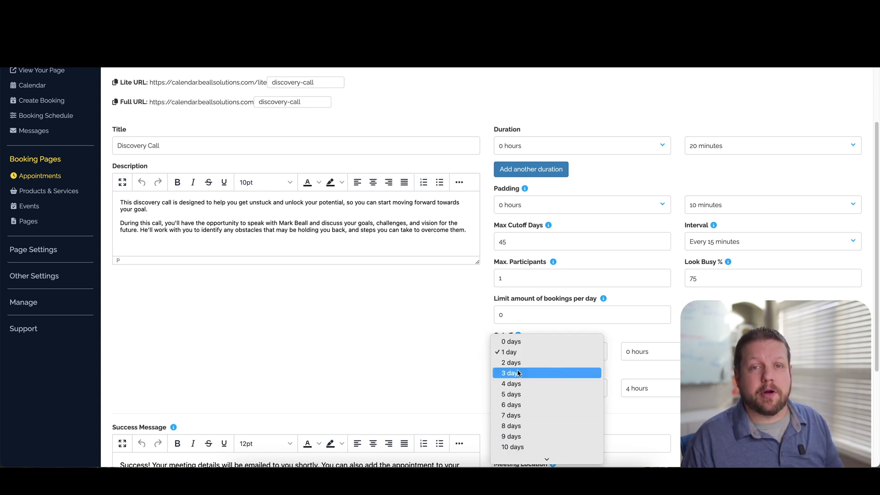
{"action": "left_click", "coordinate": [415, 374]}
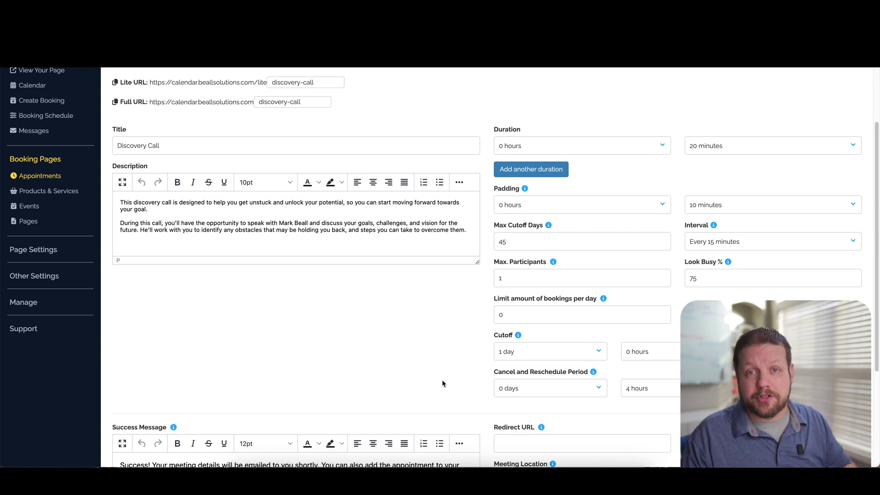
Keep Zoom as the Discovery Call appointment's meeting location.
{"action": "scroll", "coordinate": [444, 373], "scroll_direction": "down", "scroll_amount": 3}
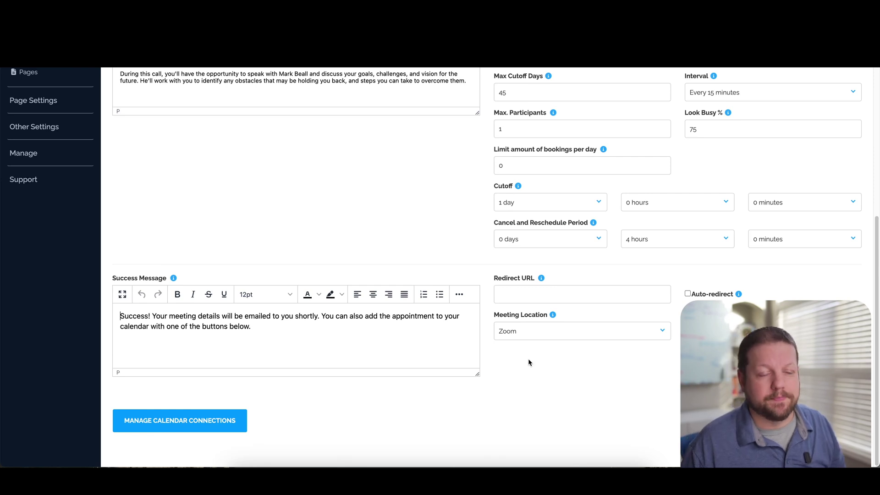
{"action": "left_click", "coordinate": [665, 331]}
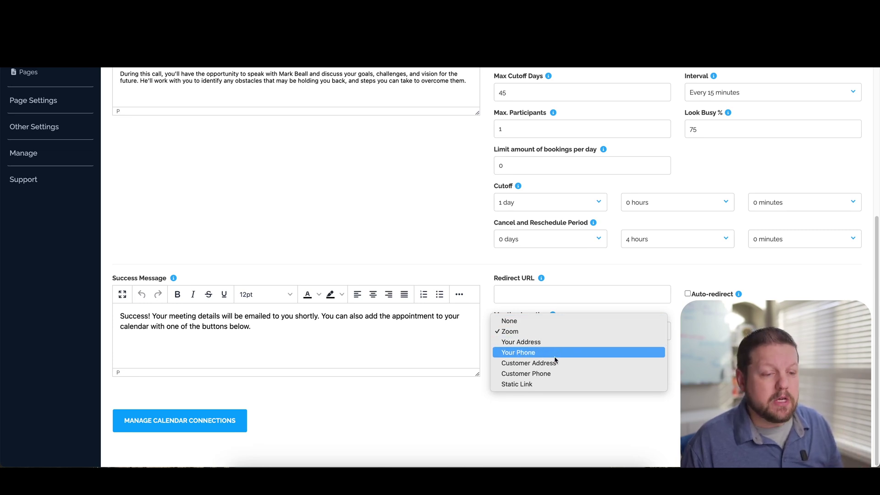
{"action": "left_click", "coordinate": [582, 409]}
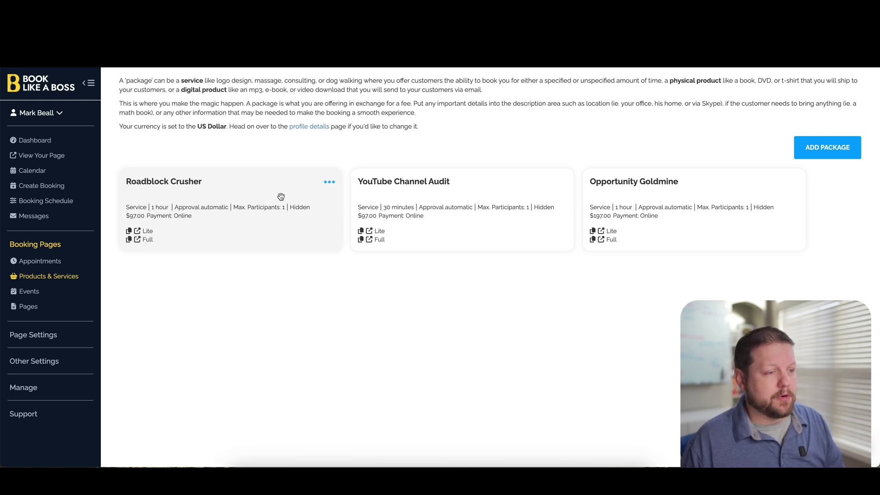
Edit the Roadblock Crusher package and keep its payment option set to Online.
{"action": "left_click", "coordinate": [331, 186]}
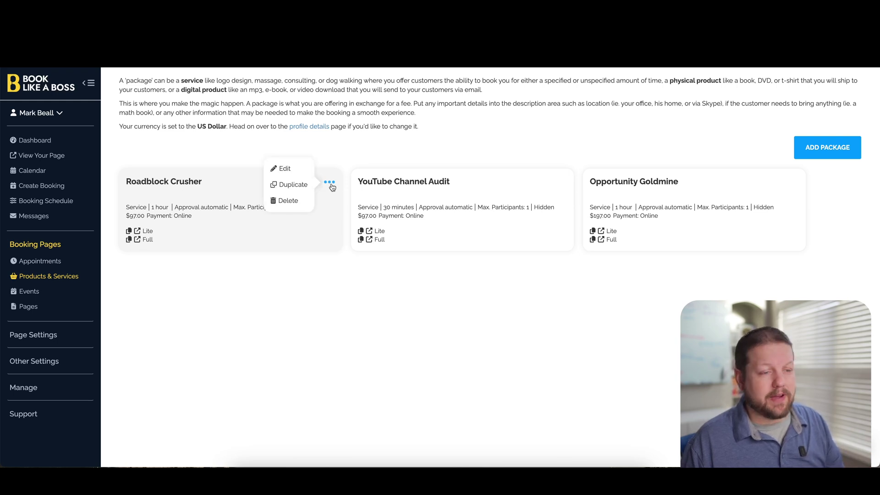
{"action": "left_click", "coordinate": [289, 174]}
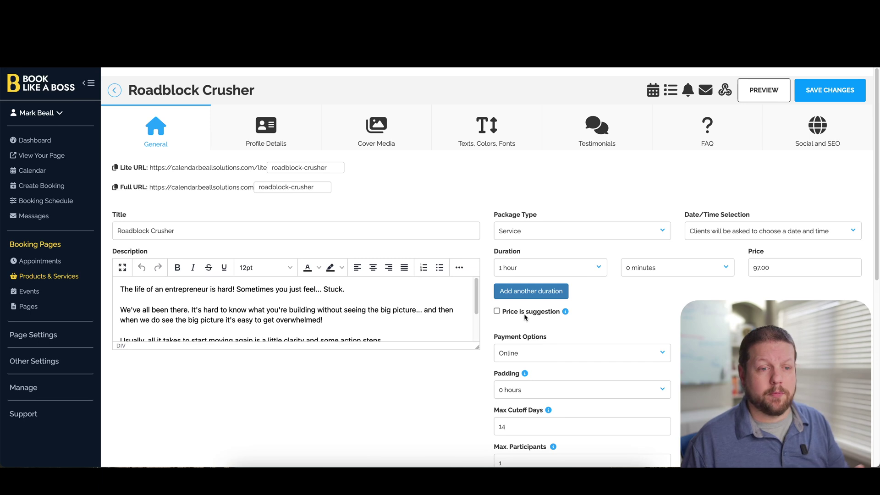
{"action": "scroll", "coordinate": [472, 311], "scroll_direction": "down", "scroll_amount": 2}
{"action": "scroll", "coordinate": [487, 350], "scroll_direction": "down", "scroll_amount": 1}
{"action": "scroll", "coordinate": [487, 350], "scroll_direction": "down", "scroll_amount": 1}
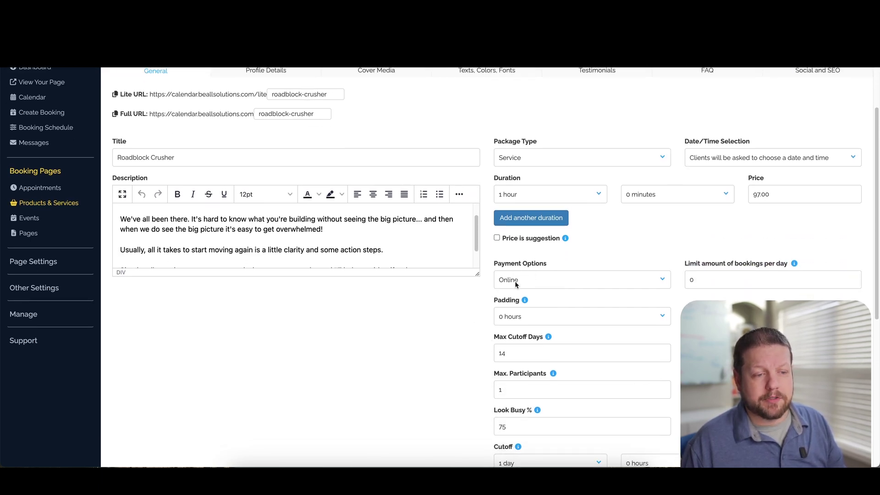
{"action": "left_click", "coordinate": [549, 280]}
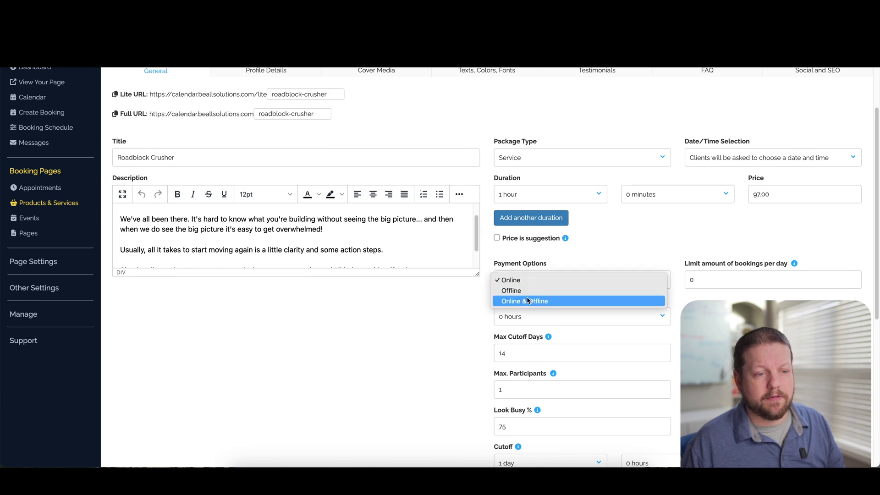
{"action": "left_click", "coordinate": [431, 324]}
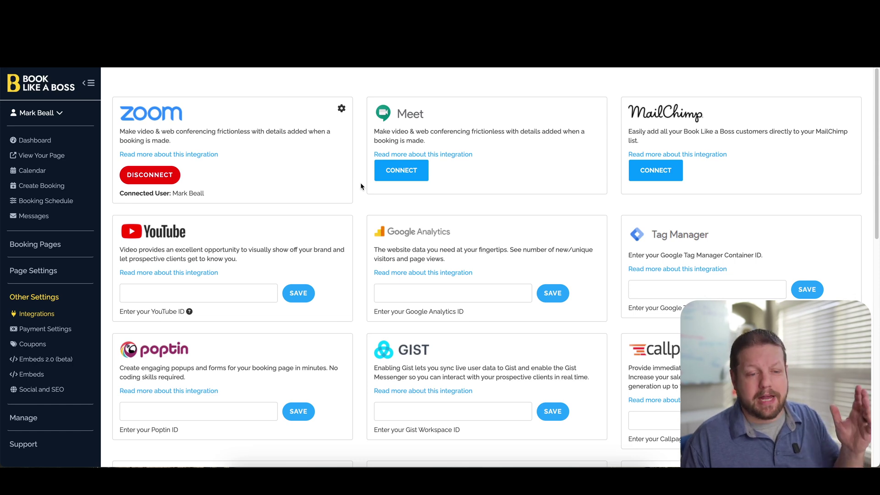
Scroll through the Integrations page to review the available integrations.
{"action": "scroll", "coordinate": [363, 205], "scroll_direction": "down", "scroll_amount": 3}
{"action": "scroll", "coordinate": [363, 210], "scroll_direction": "down", "scroll_amount": 5}
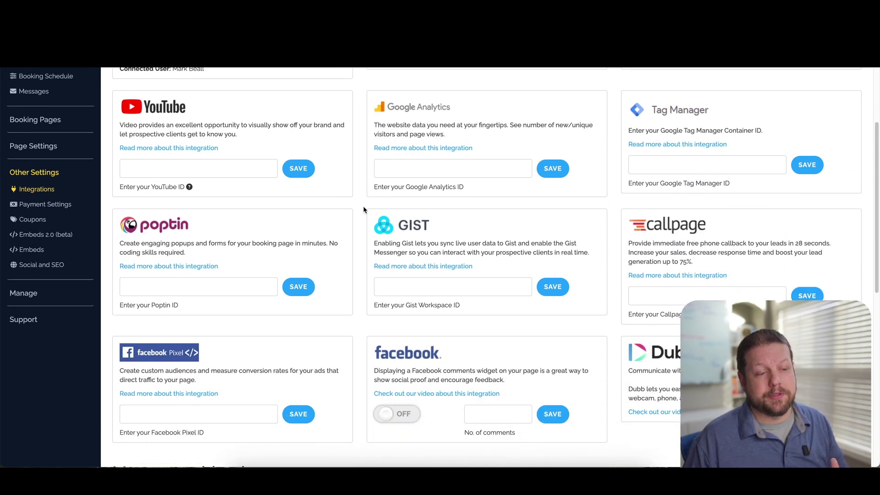
{"action": "scroll", "coordinate": [363, 210], "scroll_direction": "down", "scroll_amount": 2}
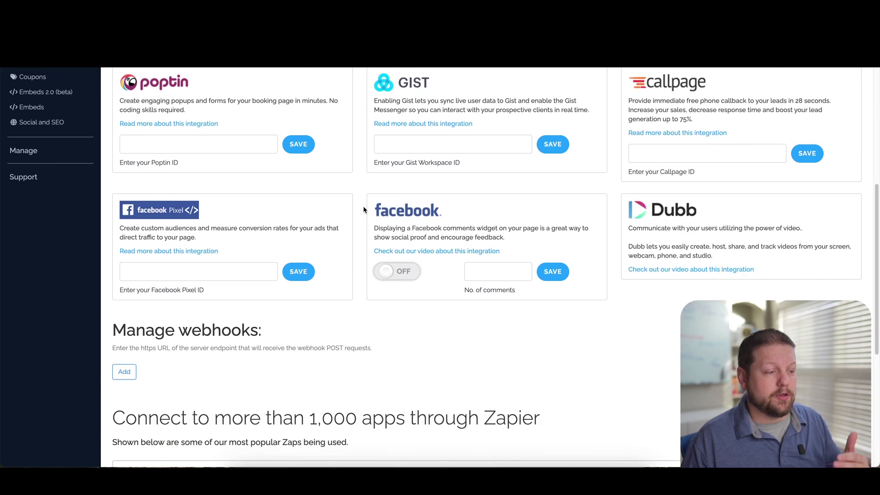
{"action": "scroll", "coordinate": [364, 210], "scroll_direction": "down", "scroll_amount": 7}
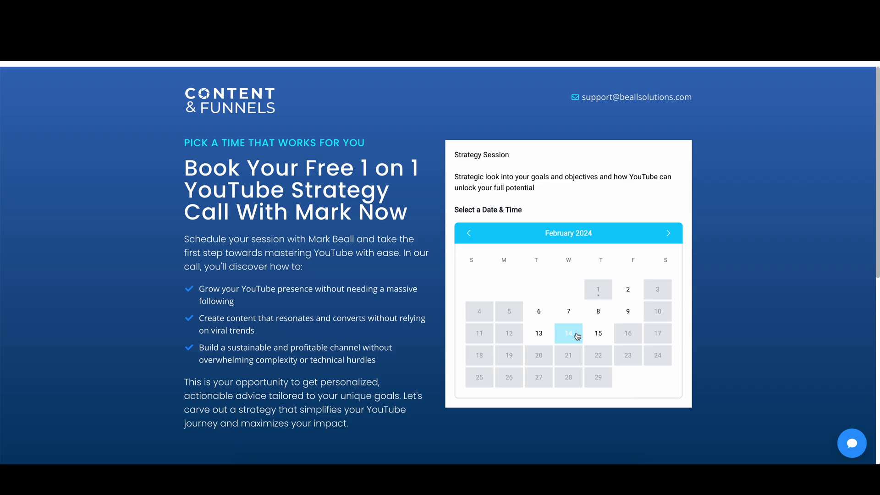
In the embedded widget, pick February 14, 2024 at 1:45 PM and open the Strategy Session form's Full name field.
{"action": "left_click", "coordinate": [570, 334]}
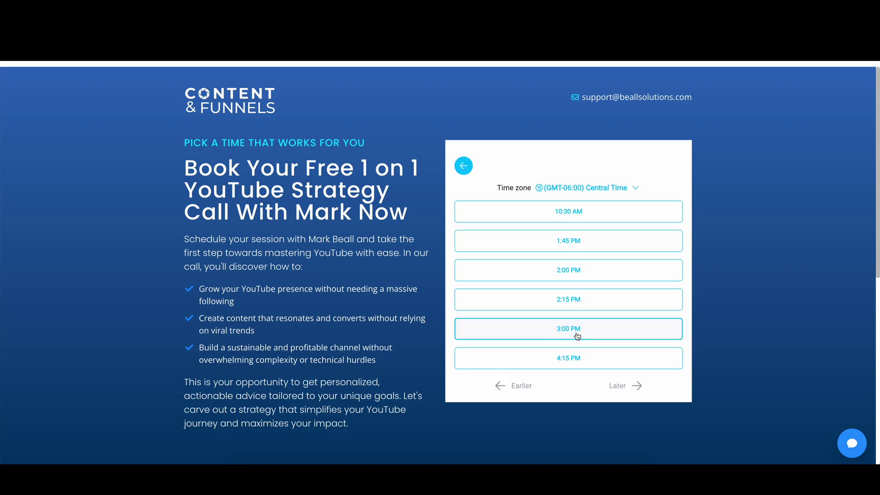
{"action": "left_click", "coordinate": [573, 250]}
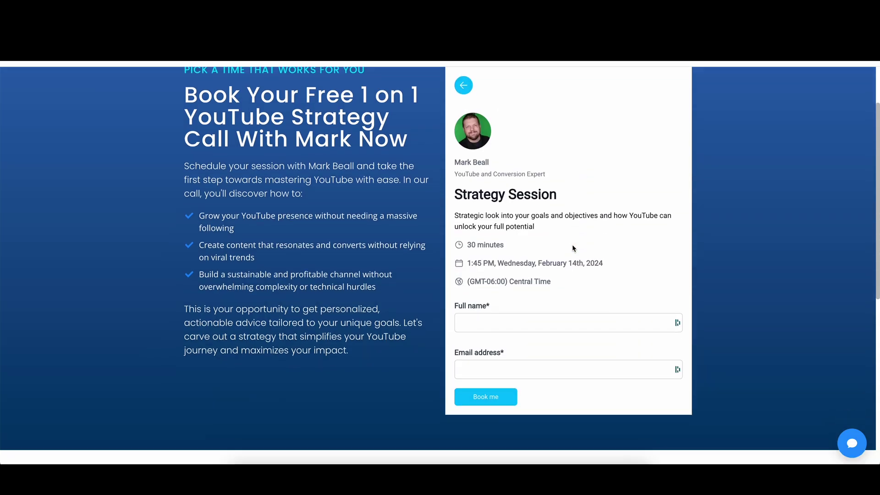
{"action": "left_click", "coordinate": [515, 324]}
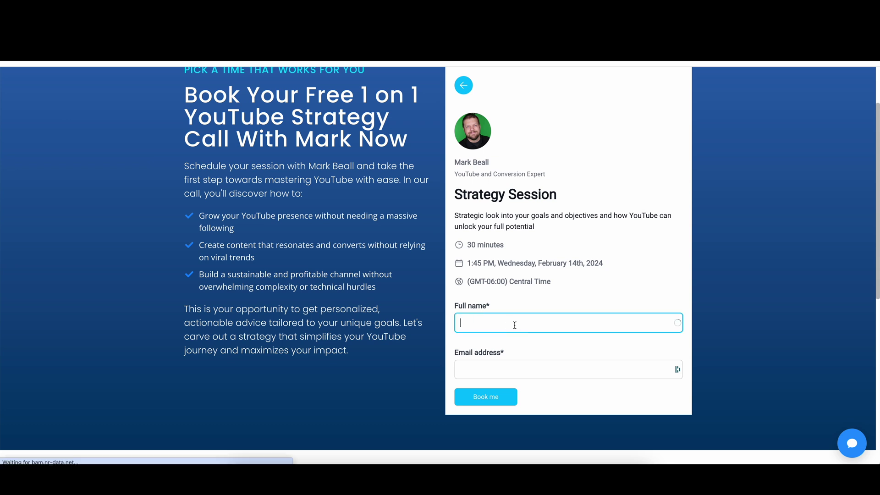